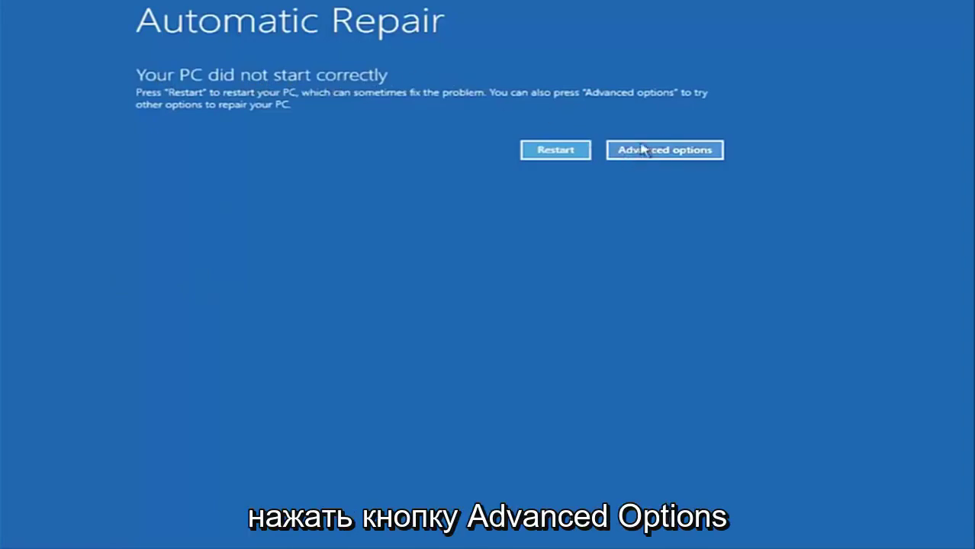
# - Go through Advanced options and Troubleshoot to launch the recovery Command Prompt
pyautogui.click(663, 154)
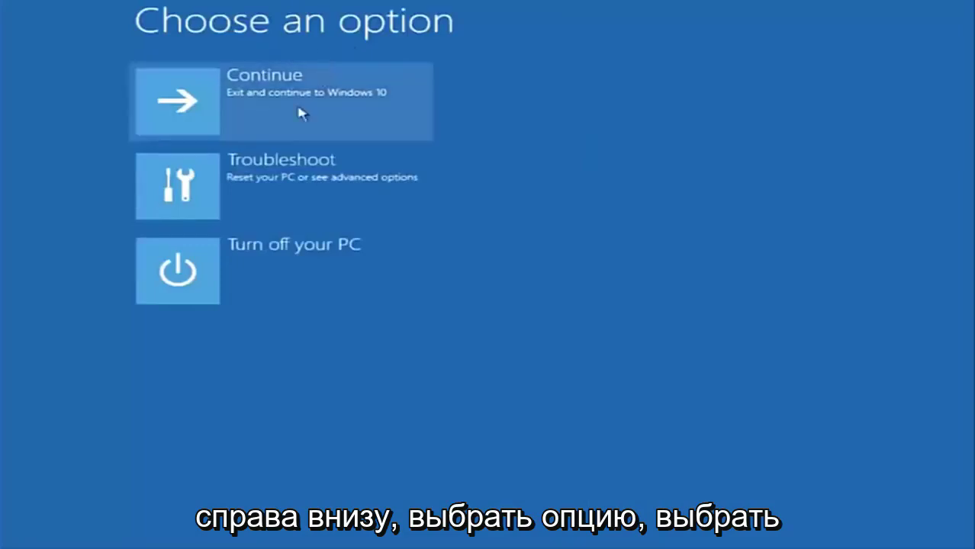
pyautogui.click(236, 188)
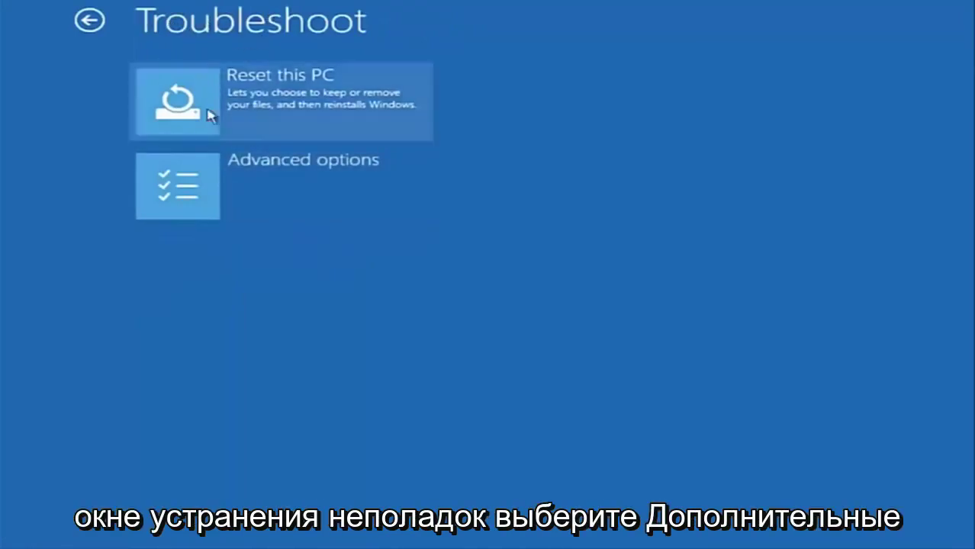
pyautogui.click(227, 179)
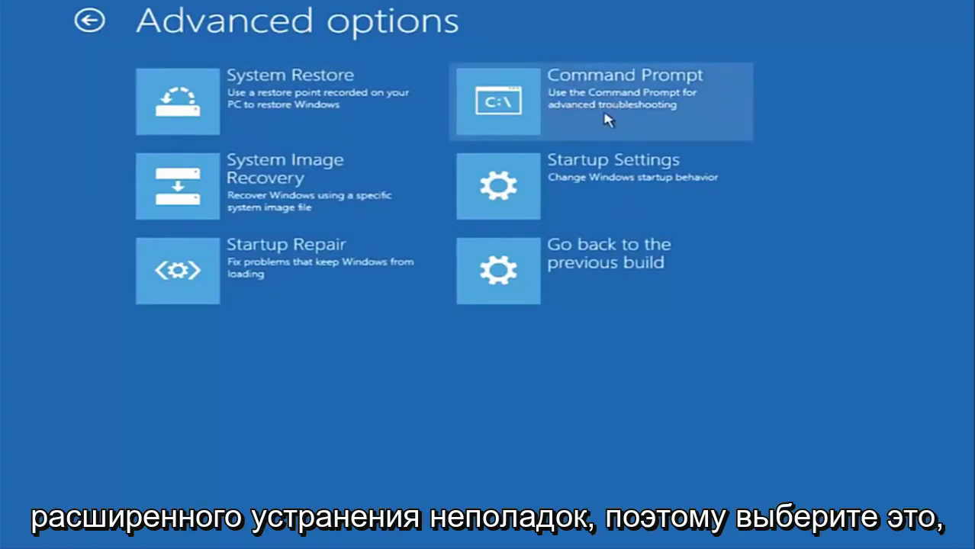
pyautogui.click(540, 104)
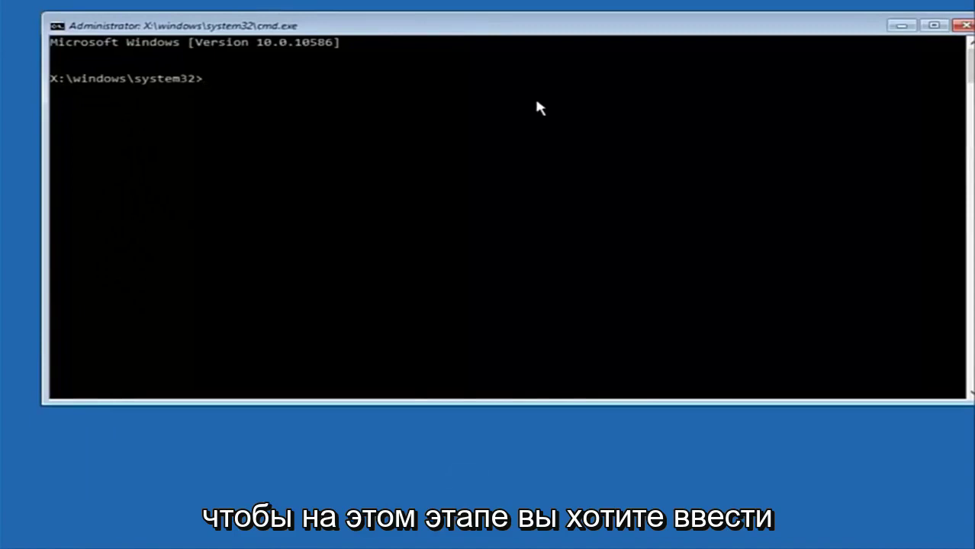
# - Switch to drive C: and run dir to show PerfLogs, Program Files, Users and Windows
pyautogui.write('c')
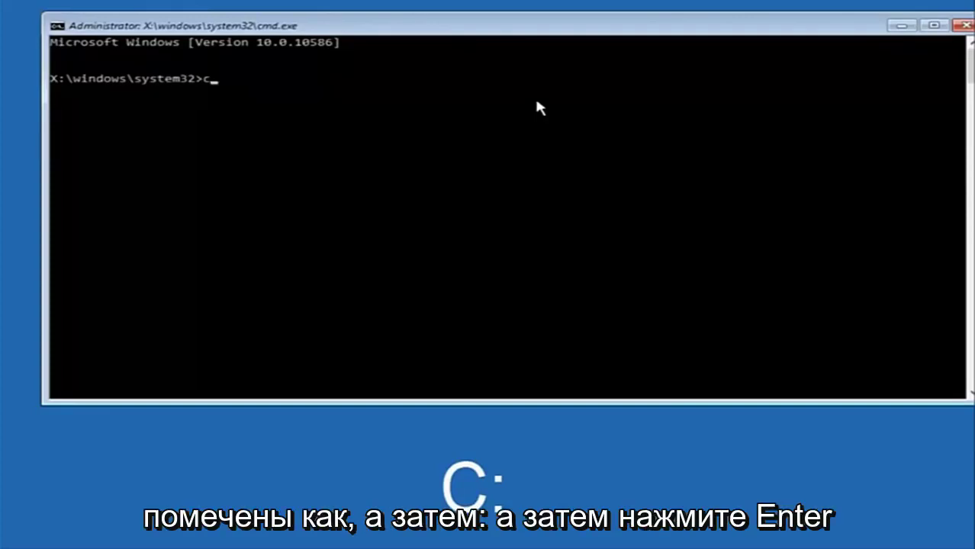
pyautogui.write(':')
pyautogui.press('Return')
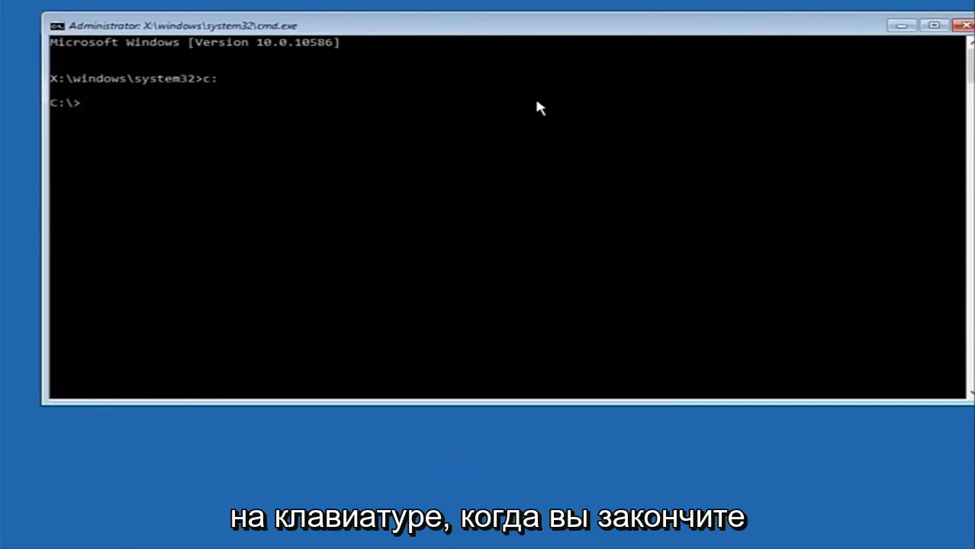
pyautogui.write('dir')
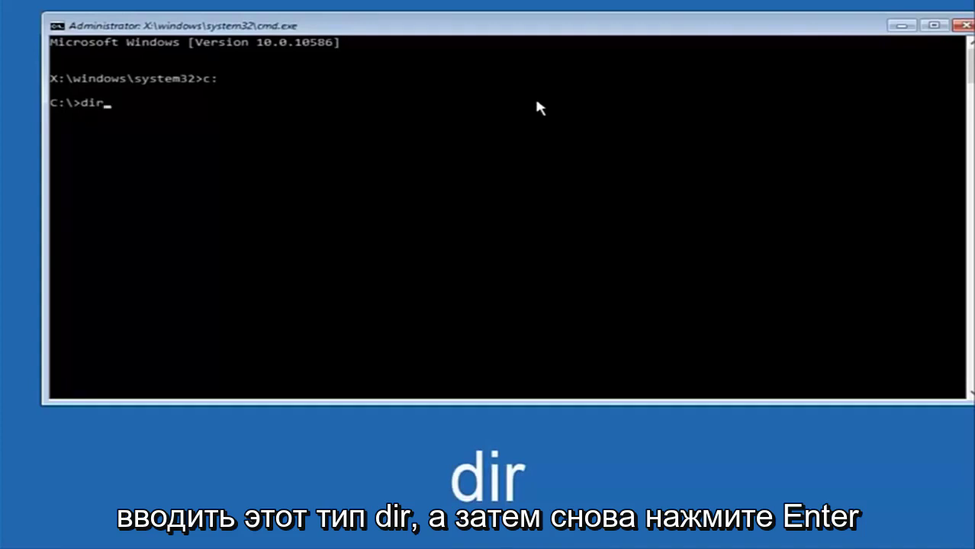
pyautogui.press('Return')
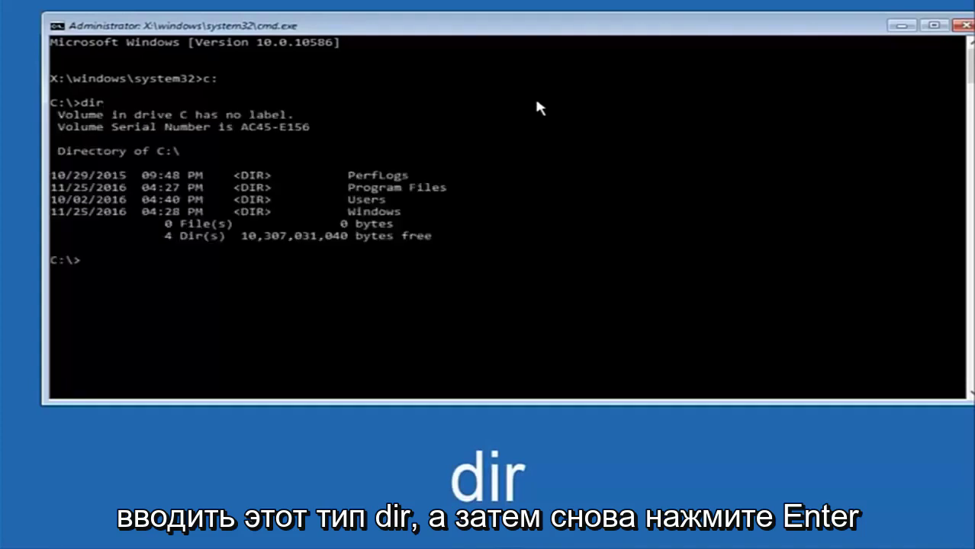
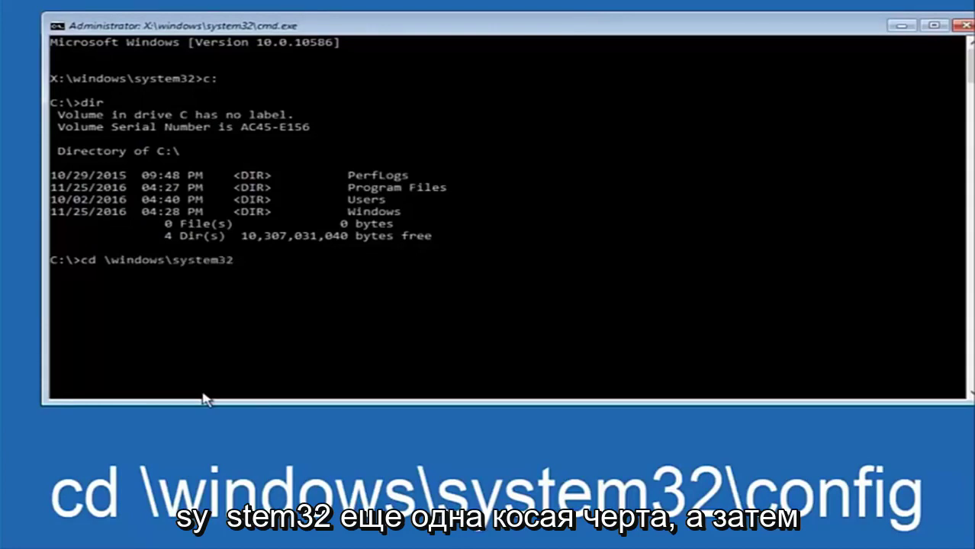
# - Add a backslash so the prompt reads "cd \windows\system32\" before entering config
pyautogui.write('\\config')
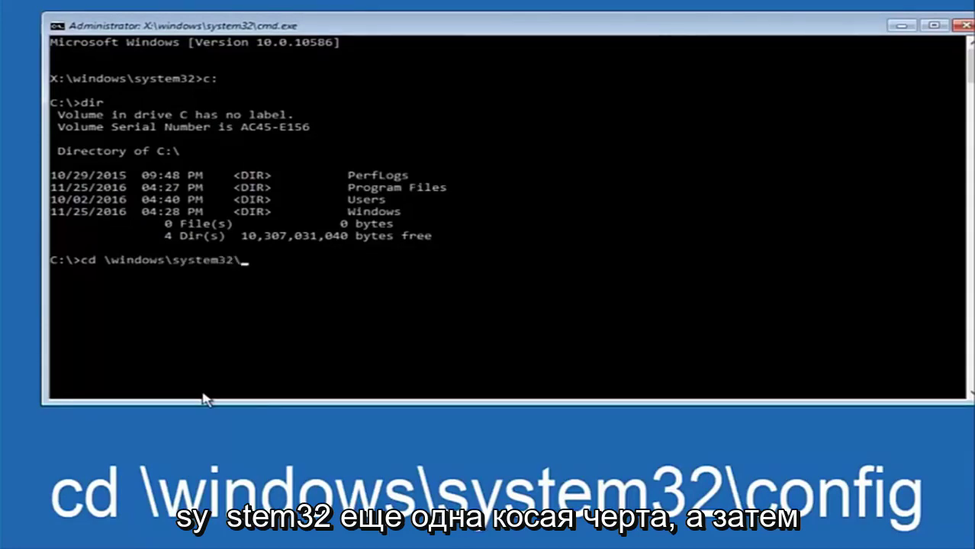
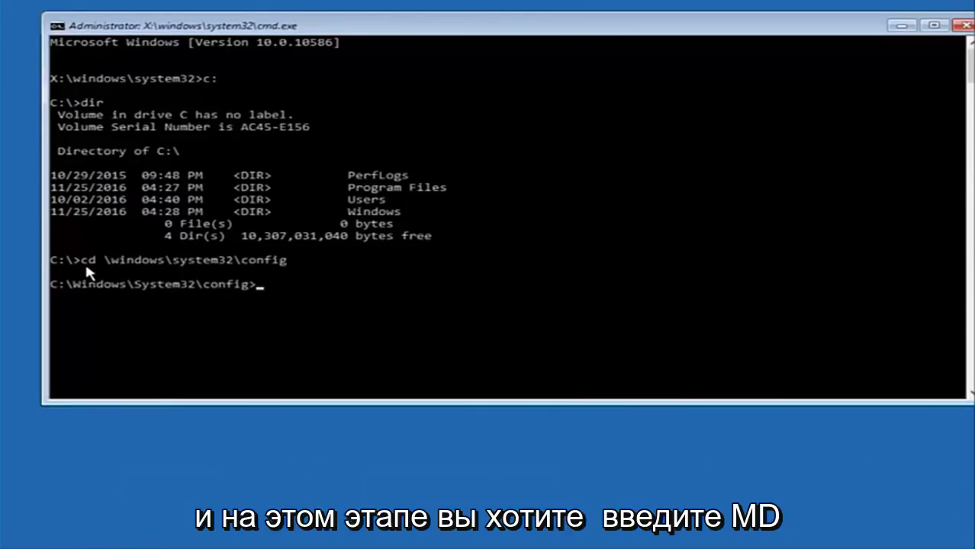
# - Create a Backup folder in C:\Windows\System32\config with MD Backup
pyautogui.write('MD')
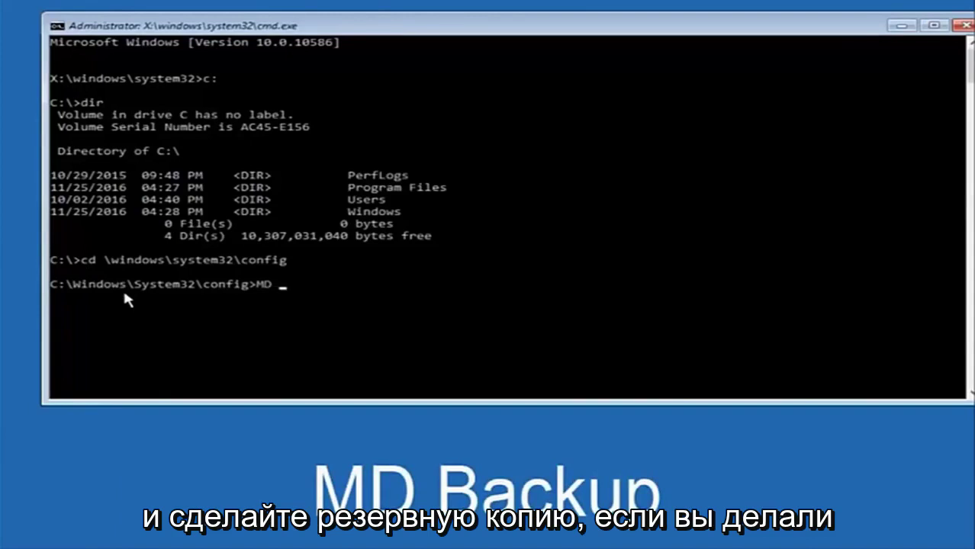
pyautogui.write(' Backup')
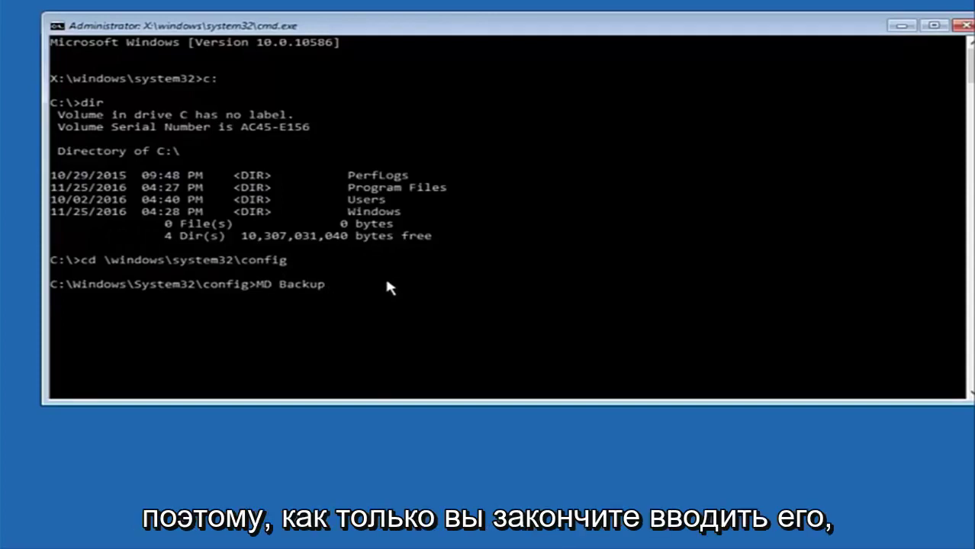
pyautogui.press('Return')
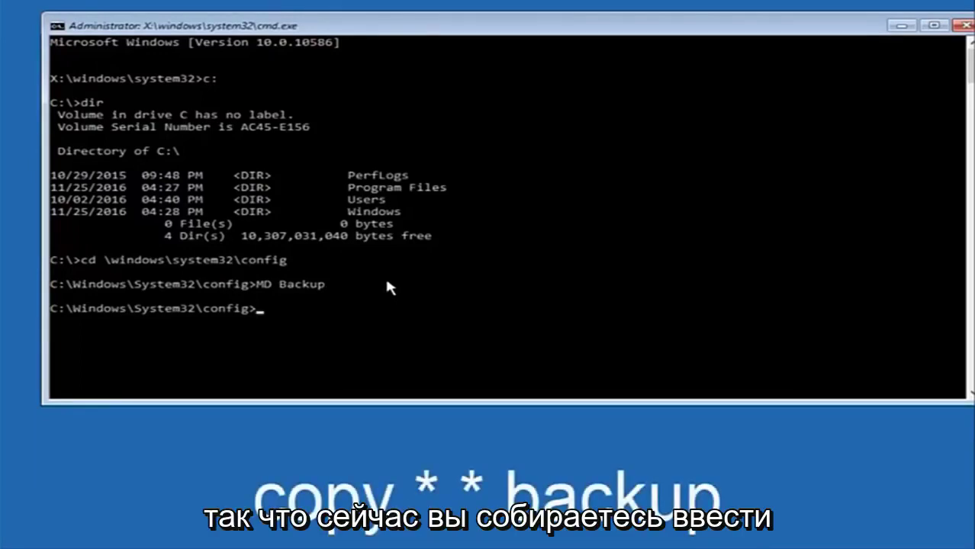
# - Copy all ten registry files, including sam, security, software and system, into Backup with copy *.* backup
pyautogui.write('copy')
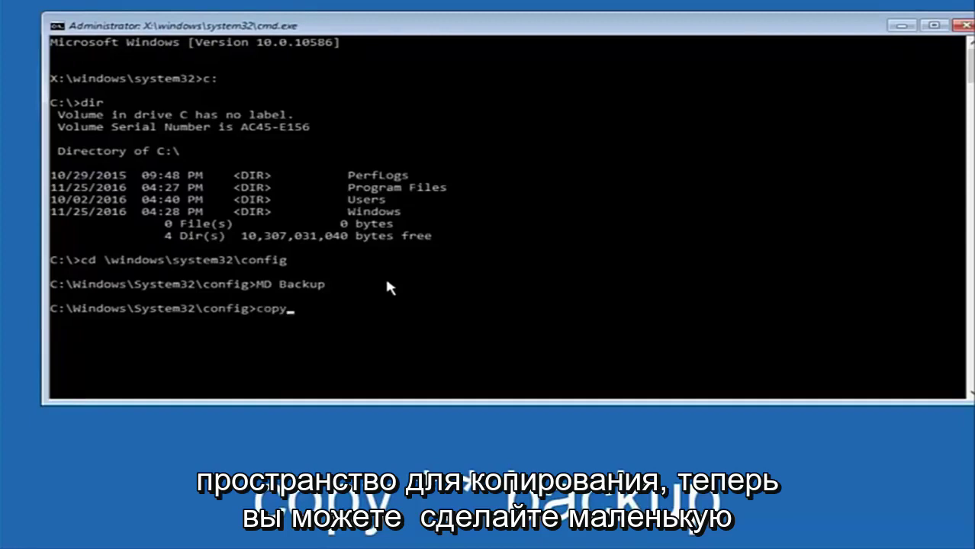
pyautogui.write(' *.')
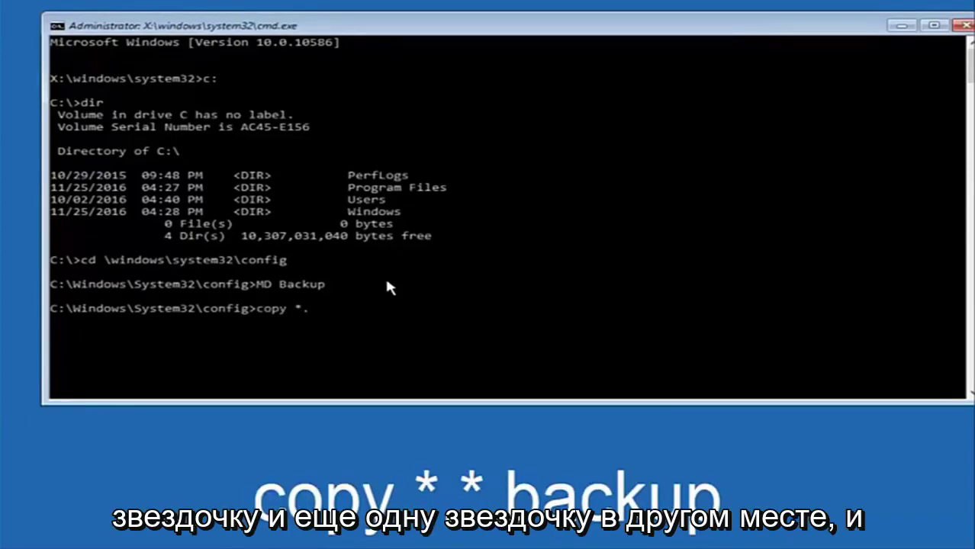
pyautogui.write('* backup')
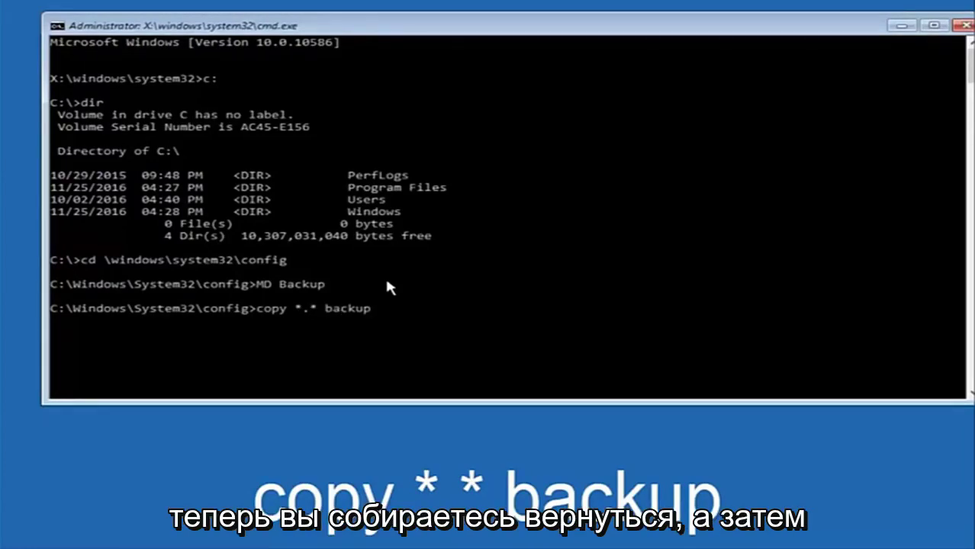
pyautogui.press('Return')
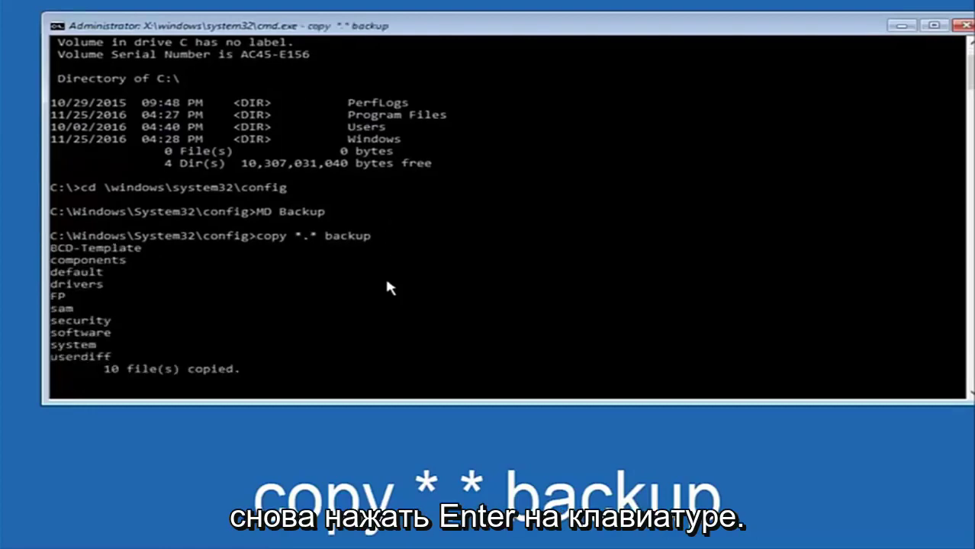
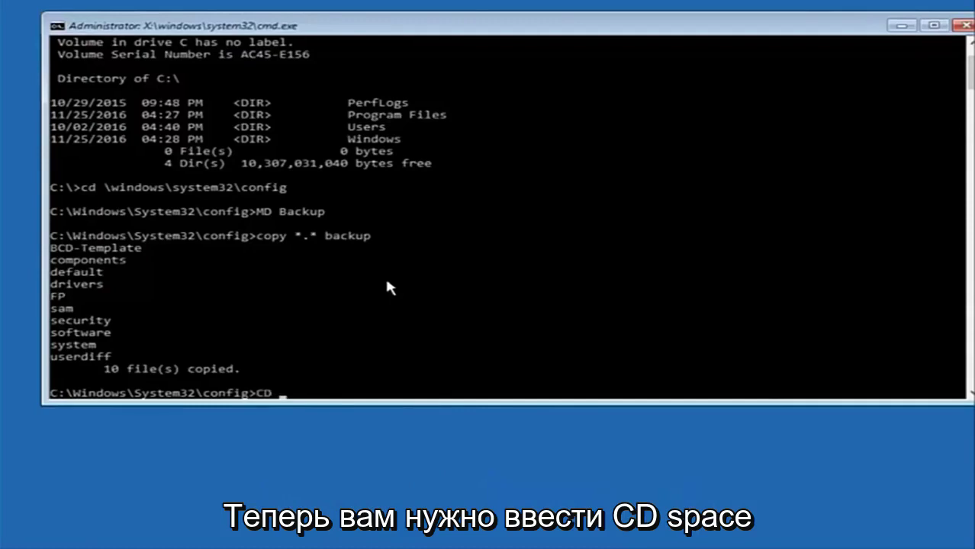
# - Change directory from config into the RegBack folder with CD regback
pyautogui.write('re')
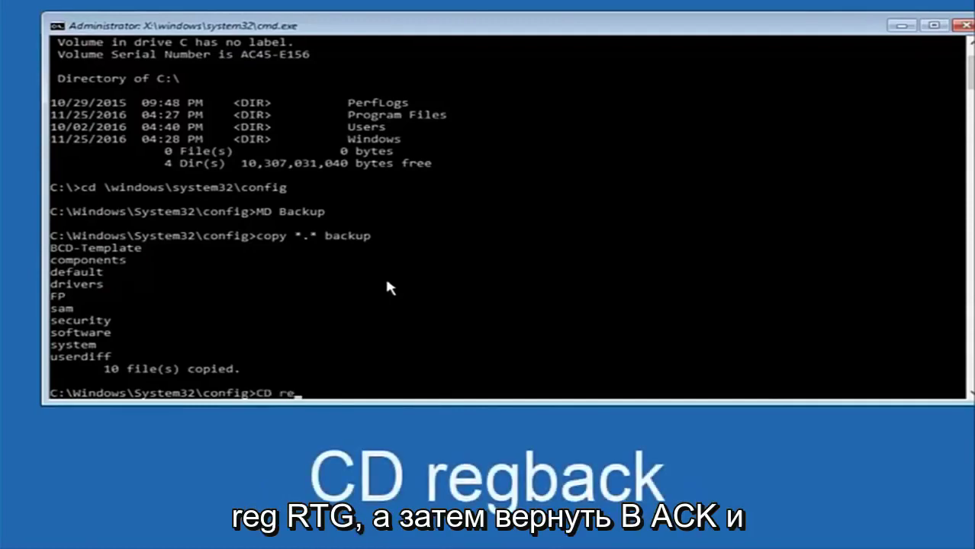
pyautogui.write('gback')
pyautogui.press('Return')
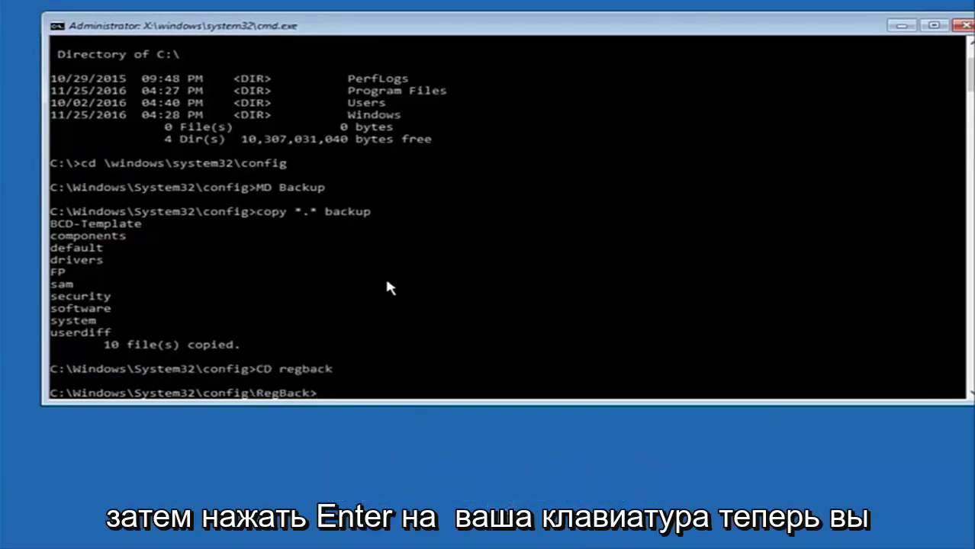
# - List RegBack with dir, revealing DEFAULT, SAM, SECURITY, SOFTWARE and SYSTEM at 0 bytes
pyautogui.write('dir')
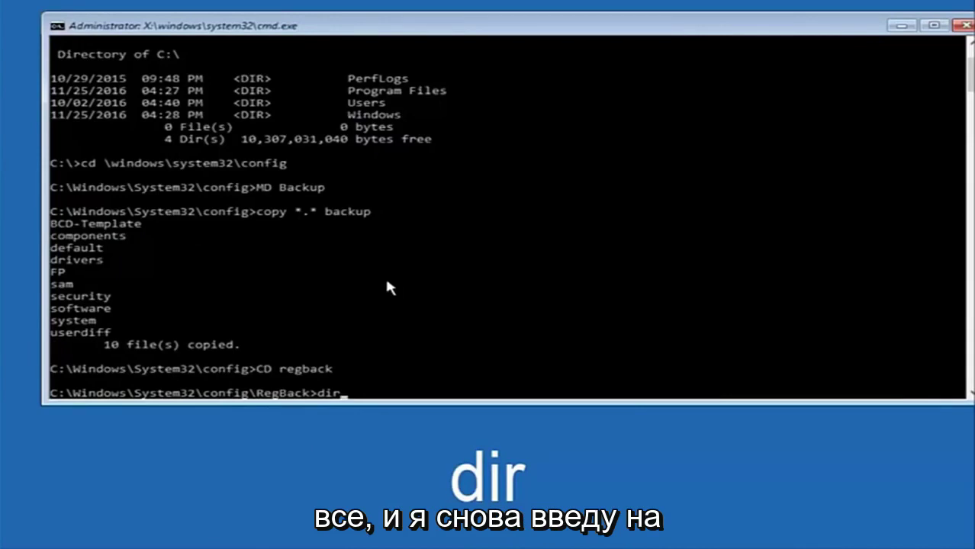
pyautogui.press('Return')
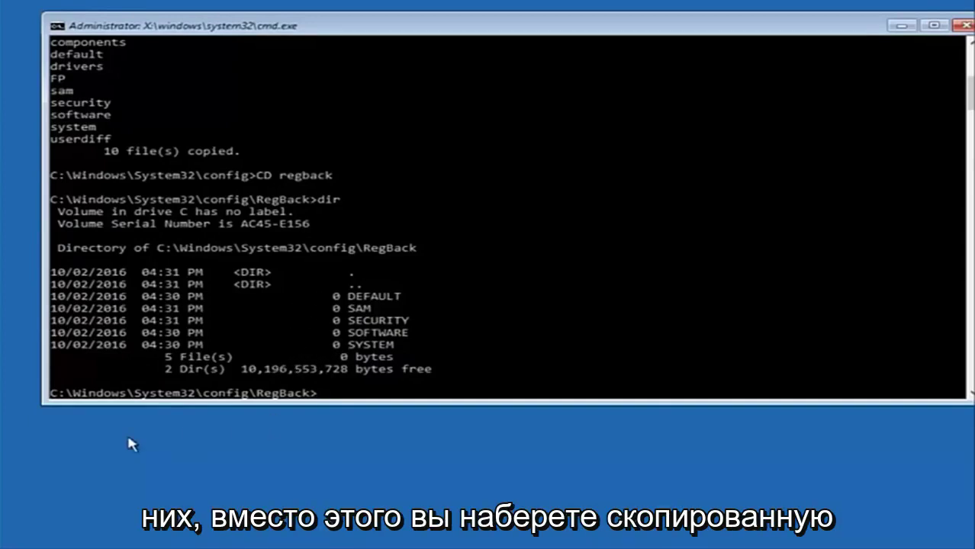
pyautogui.write('vop')
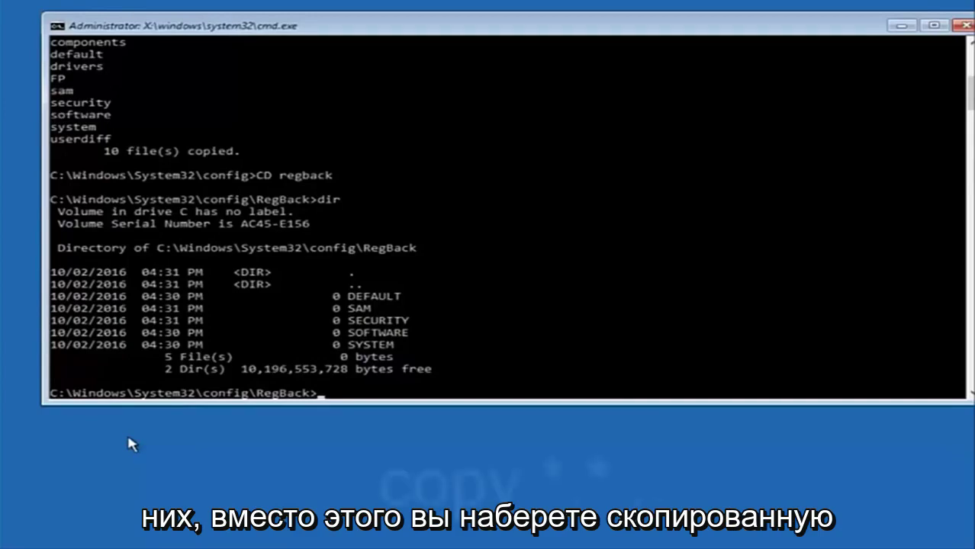
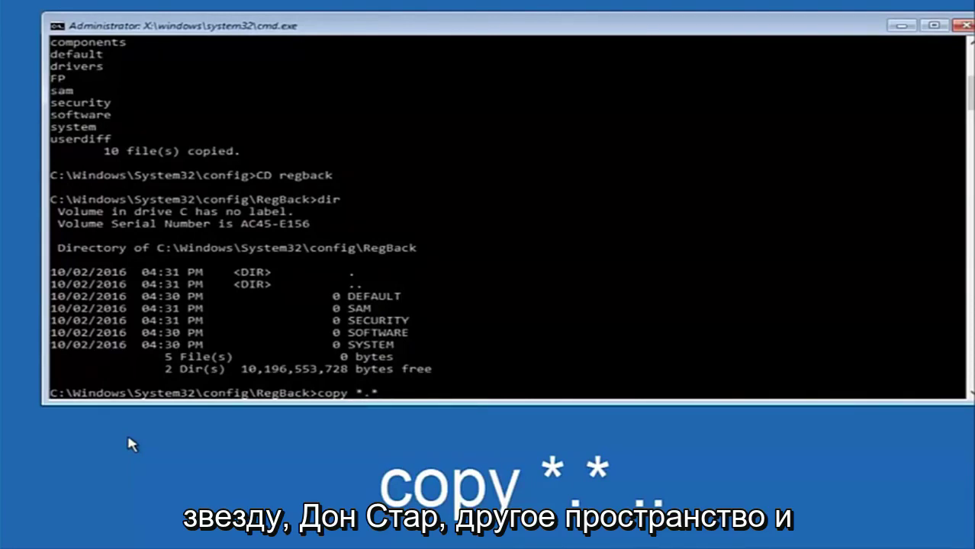
# - Run copy *.* .. from RegBack and answer All, overwriting the five config registry files
pyautogui.write('..')
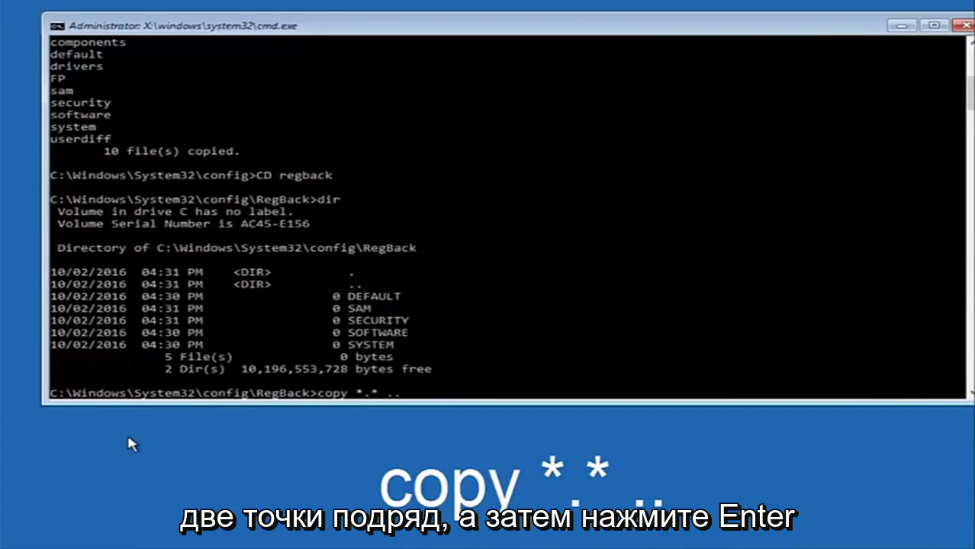
pyautogui.press('Return')
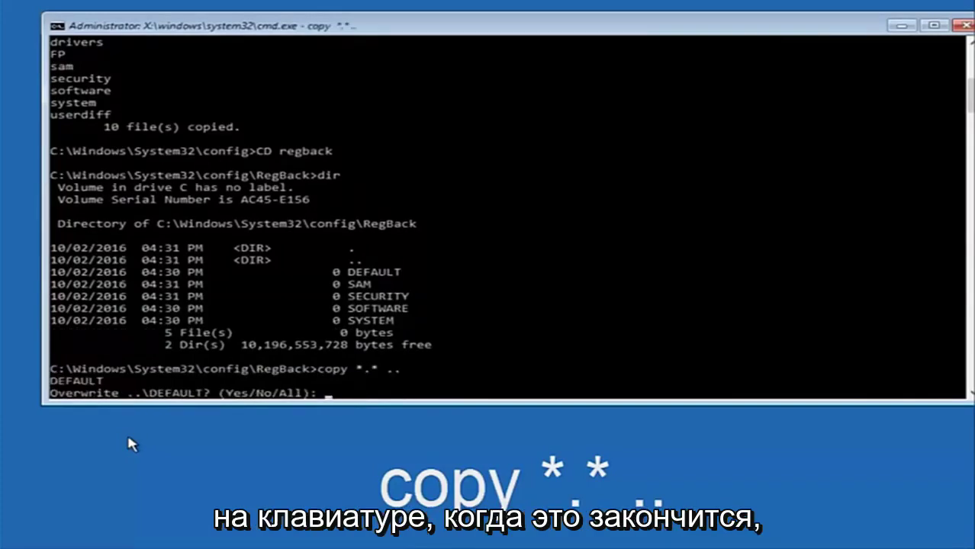
pyautogui.write('A')
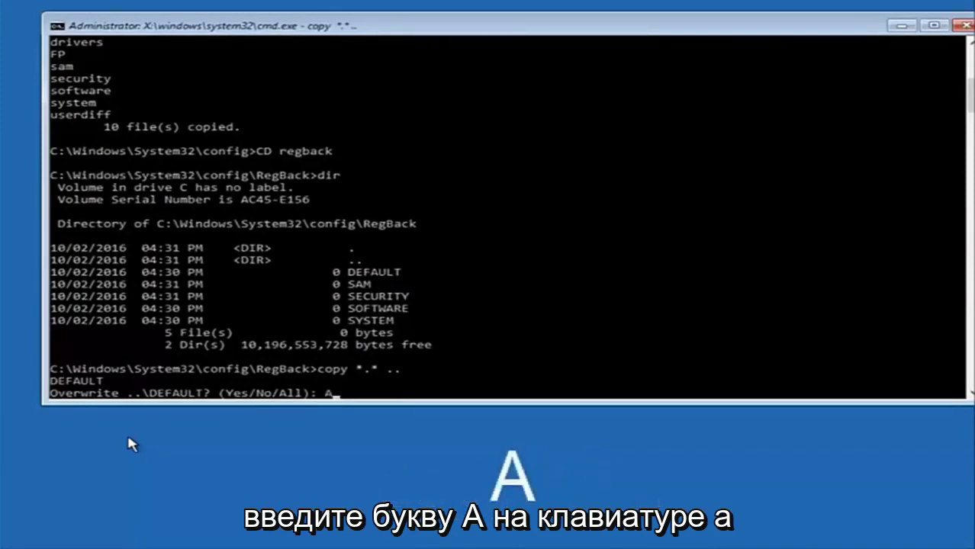
pyautogui.press('Return')
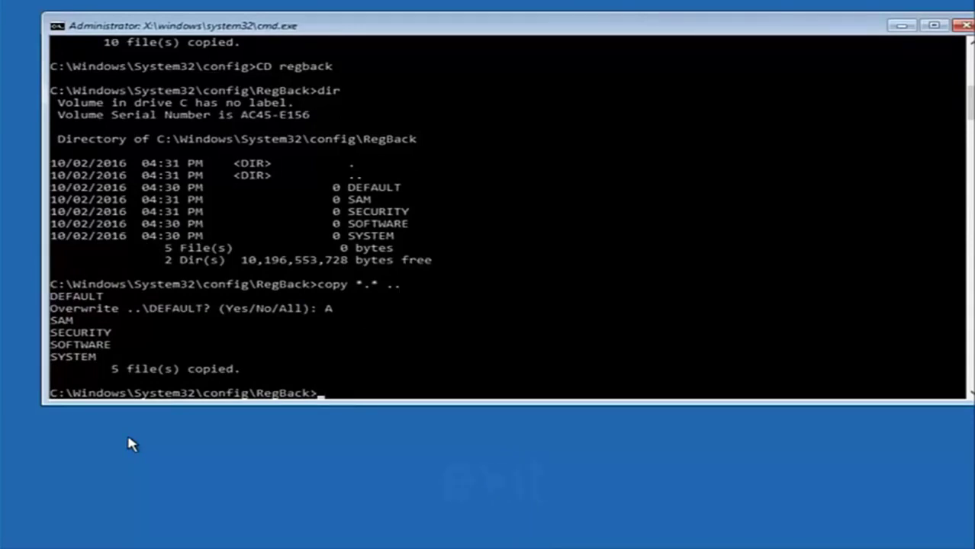
# - Enter the exit command to close the Command Prompt session
pyautogui.write('exit')
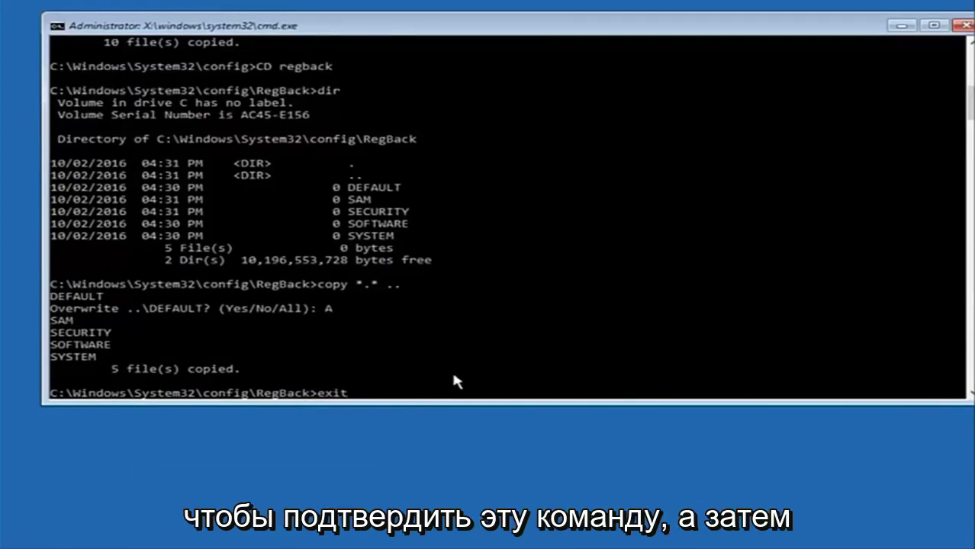
pyautogui.press('Return')
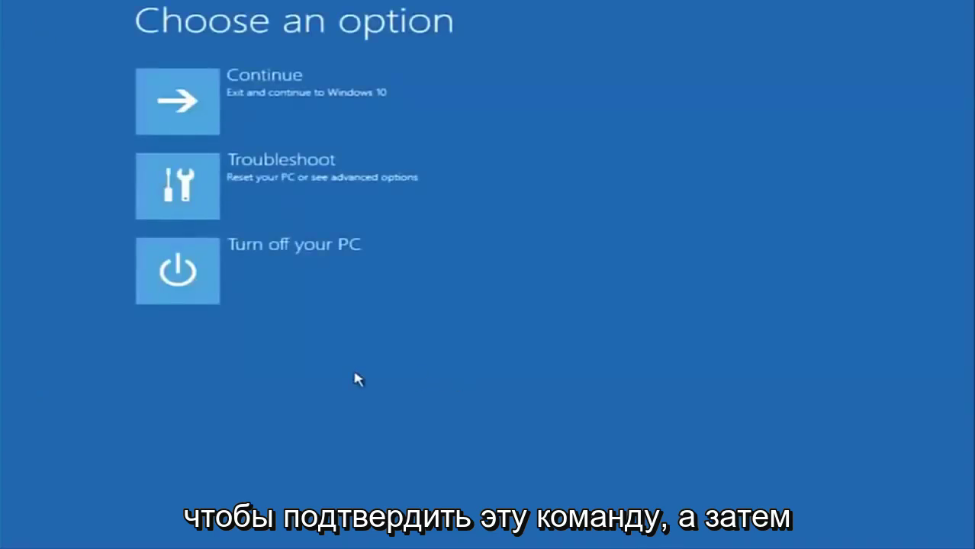
# - Choose Continue to exit recovery and start Windows 10
pyautogui.click(196, 111)
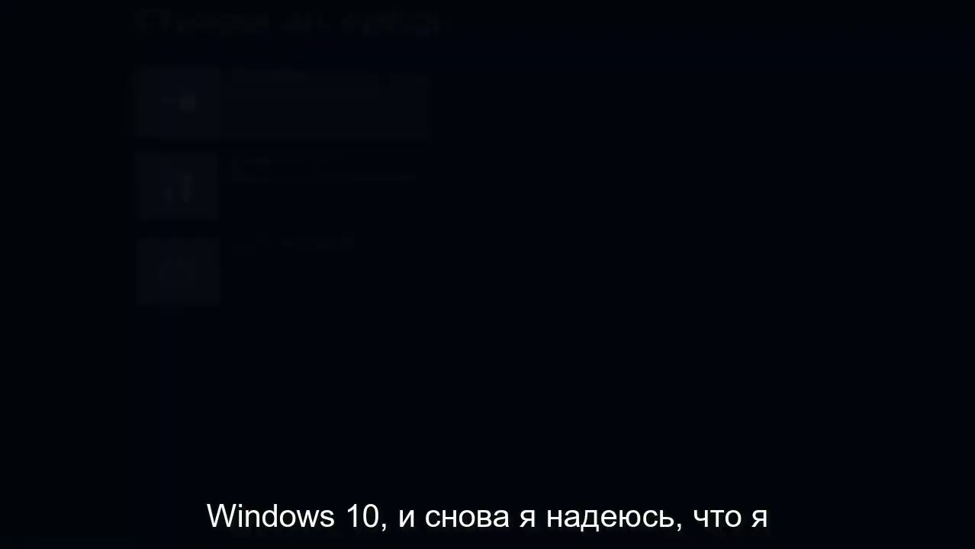